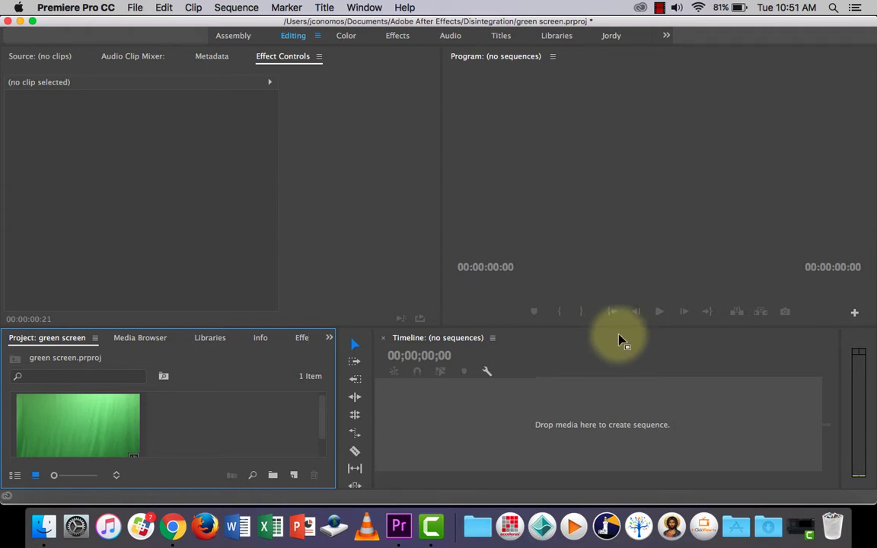
# Raise the Timeline divider slightly and select the green-screen clip in the Project panel.
pyautogui.moveTo(559, 327); pyautogui.dragTo(560, 311)
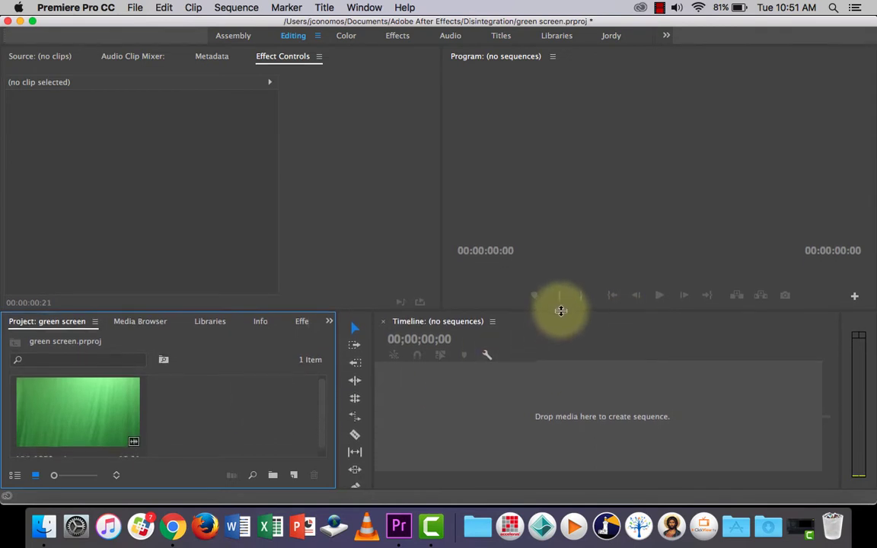
pyautogui.click(87, 409)
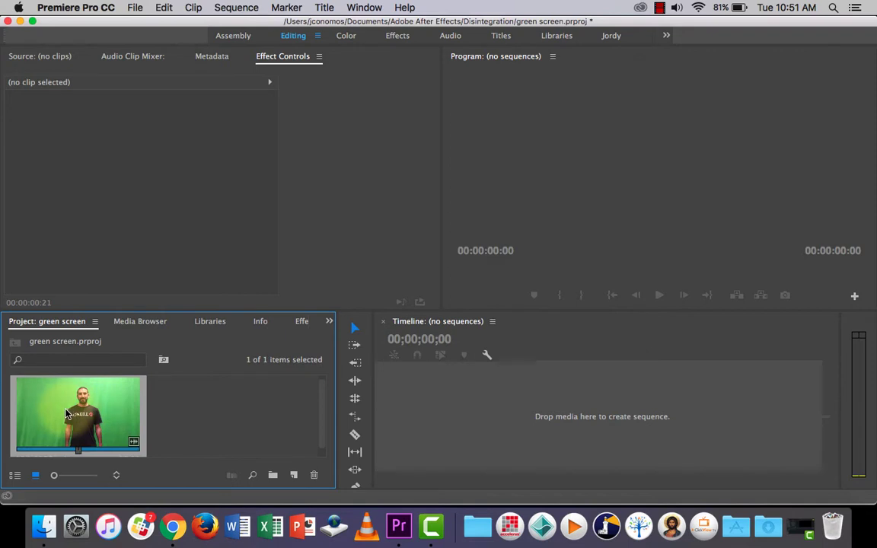
# Build the MVI_1276 sequence from the green clip and delete its A1 audio.
pyautogui.moveTo(97, 396); pyautogui.dragTo(425, 406)
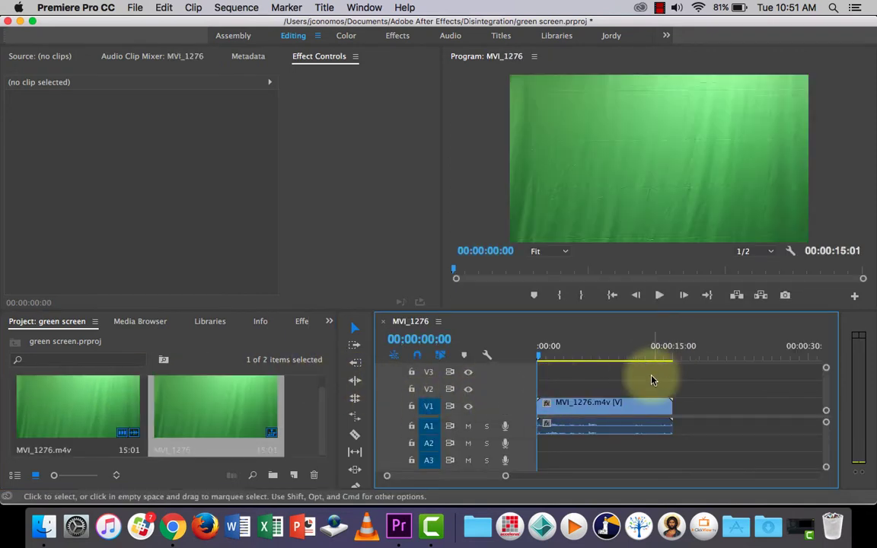
pyautogui.moveTo(540, 355); pyautogui.dragTo(564, 358)
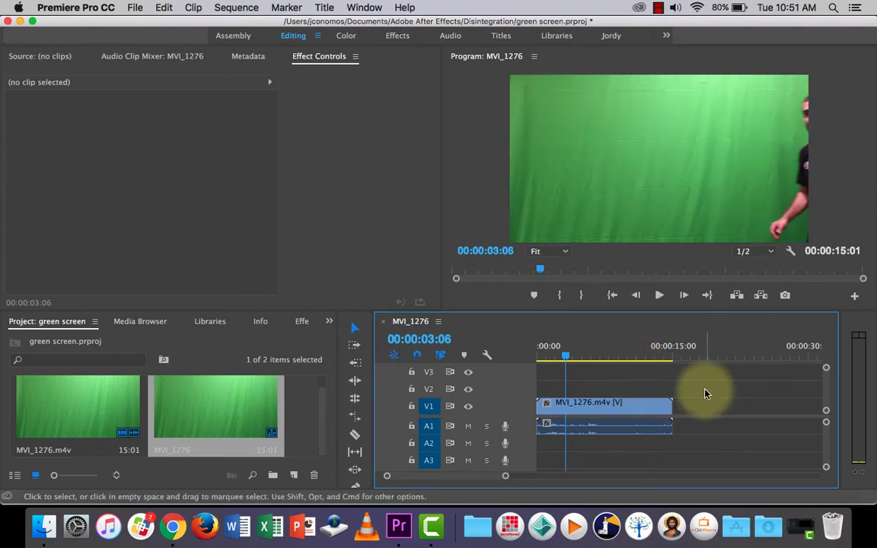
pyautogui.click(615, 431)
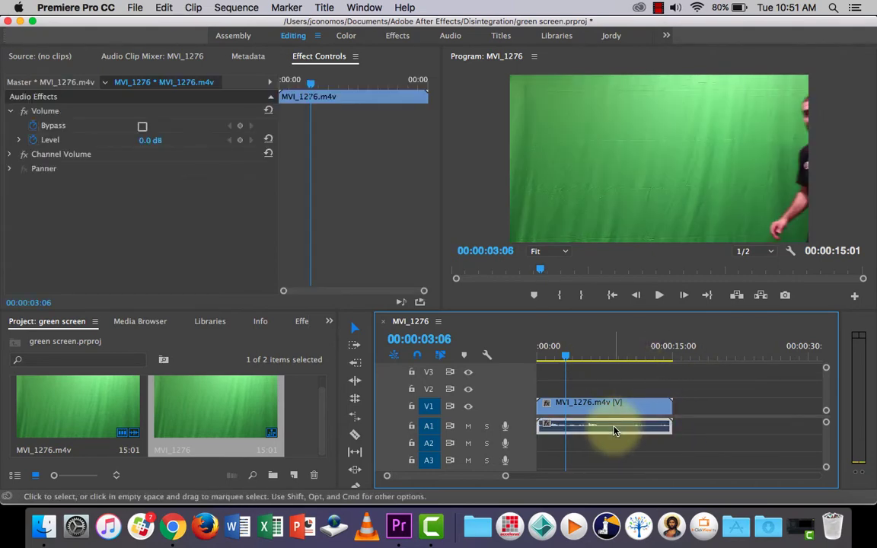
pyautogui.press('Delete')
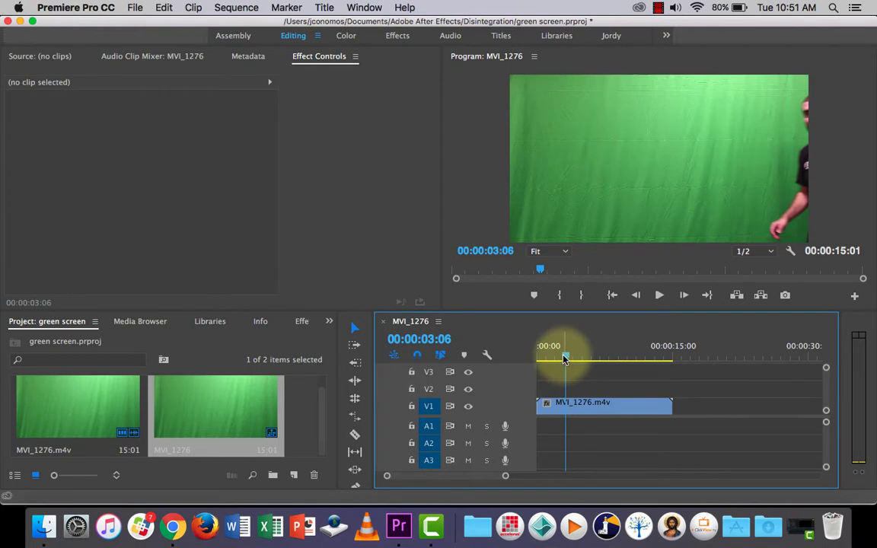
pyautogui.moveTo(565, 358); pyautogui.dragTo(559, 358)
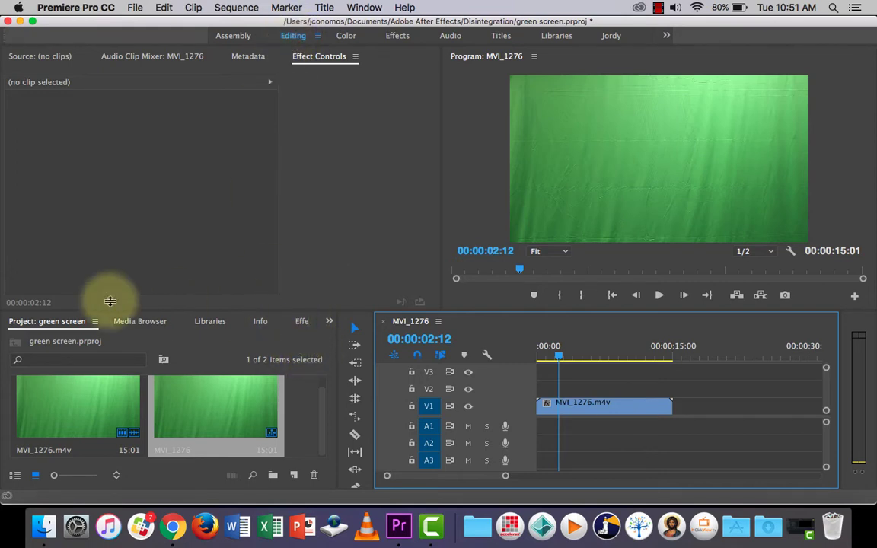
# Search Effects for 'ultra key' and drop Ultra Key onto the MVI_1276 clip.
pyautogui.click(300, 322)
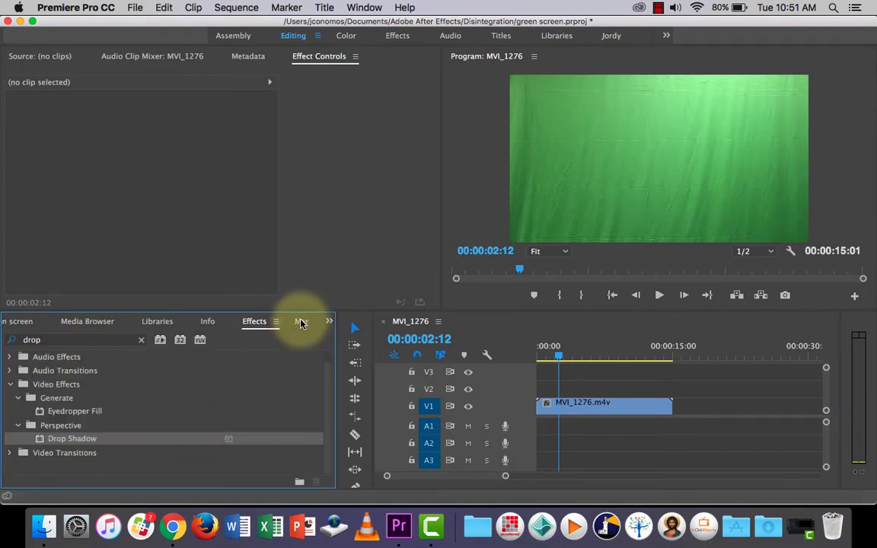
pyautogui.click(141, 340)
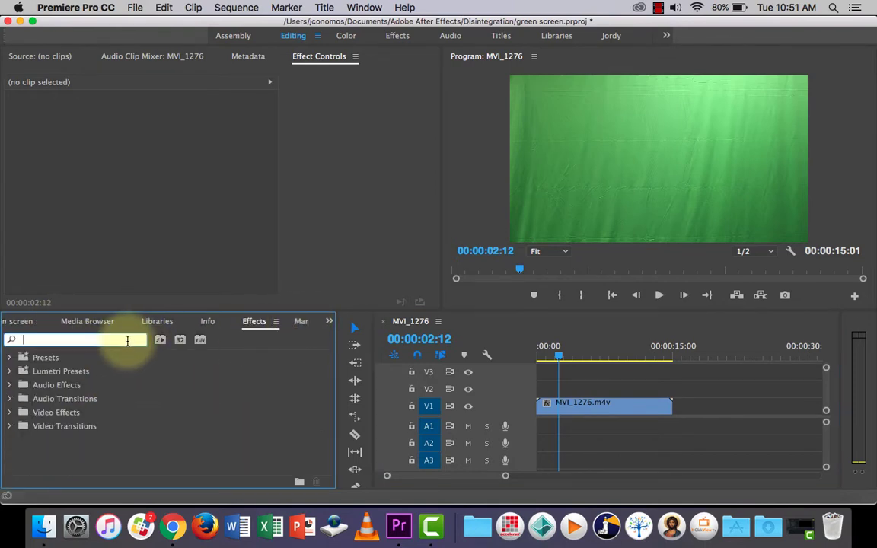
pyautogui.write('ultra key')
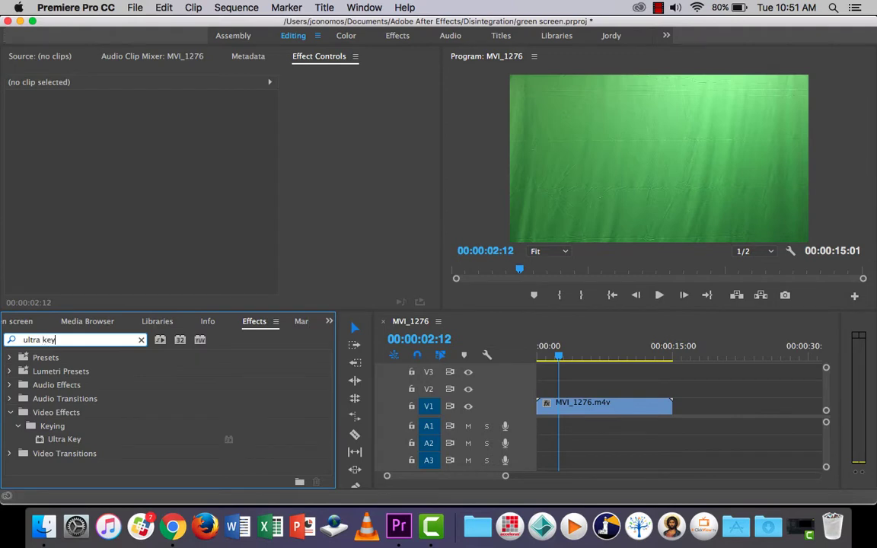
pyautogui.click(35, 440)
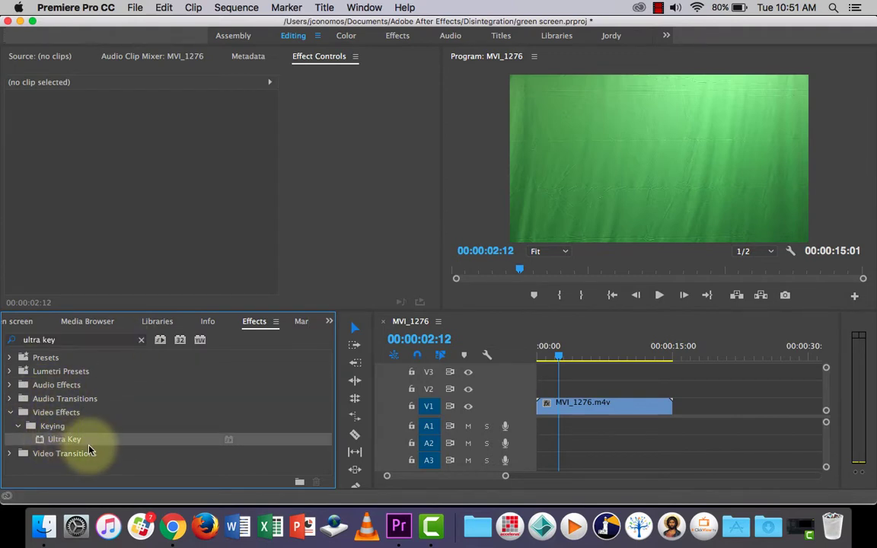
pyautogui.moveTo(36, 440); pyautogui.dragTo(598, 412)
pyautogui.click(10, 155)
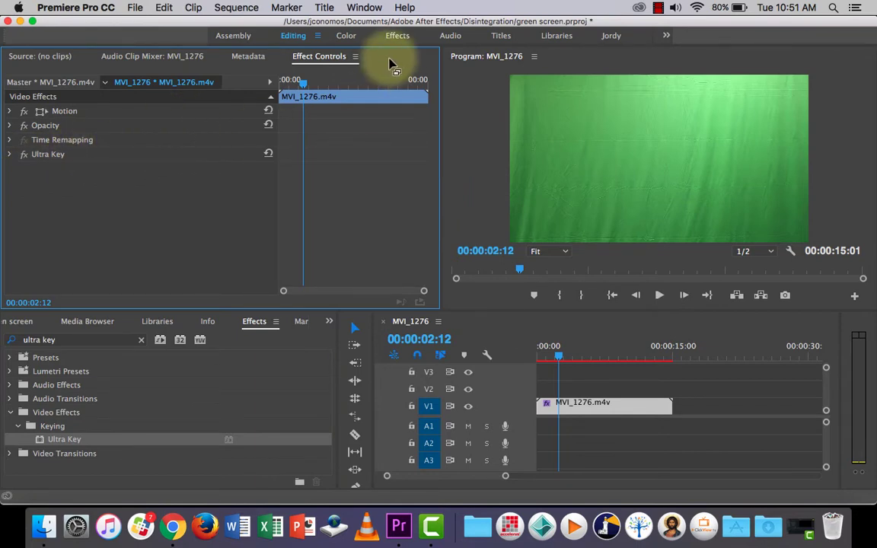
# At frame 4:19, sample the green backdrop with Ultra Key's Key Color eyedropper.
pyautogui.click(10, 155)
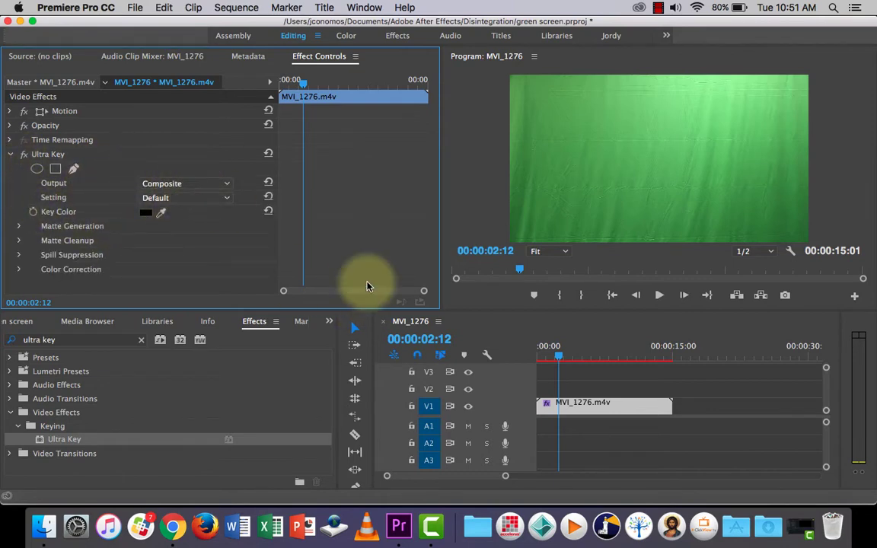
pyautogui.moveTo(550, 352); pyautogui.dragTo(580, 358)
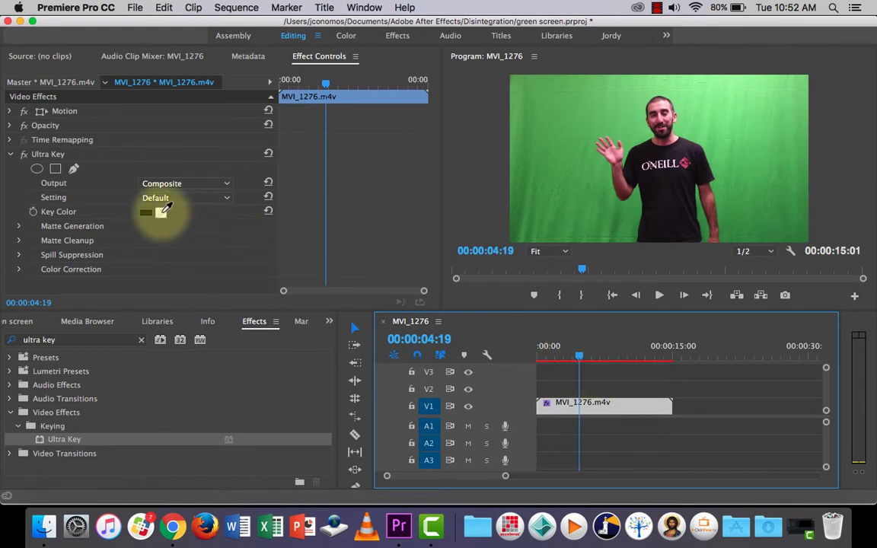
pyautogui.click(160, 211)
pyautogui.moveTo(163, 210); pyautogui.dragTo(741, 165)
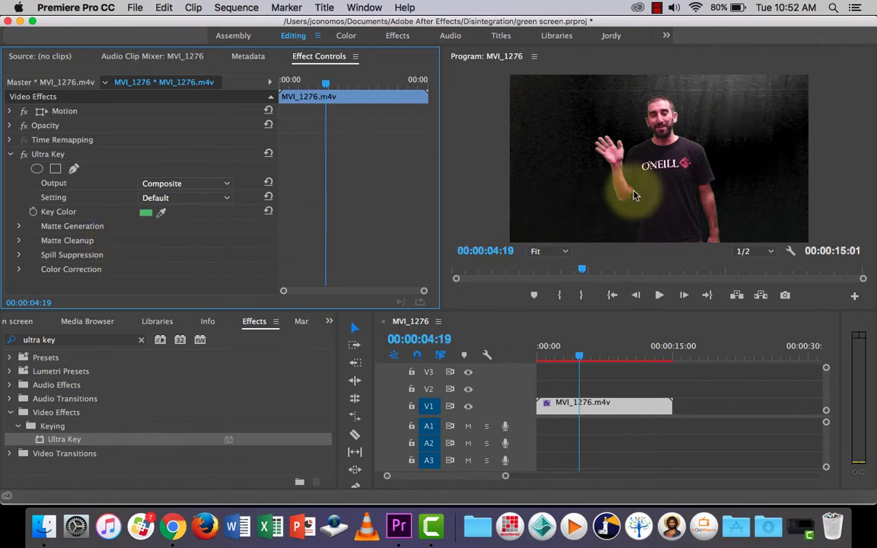
pyautogui.click(161, 212)
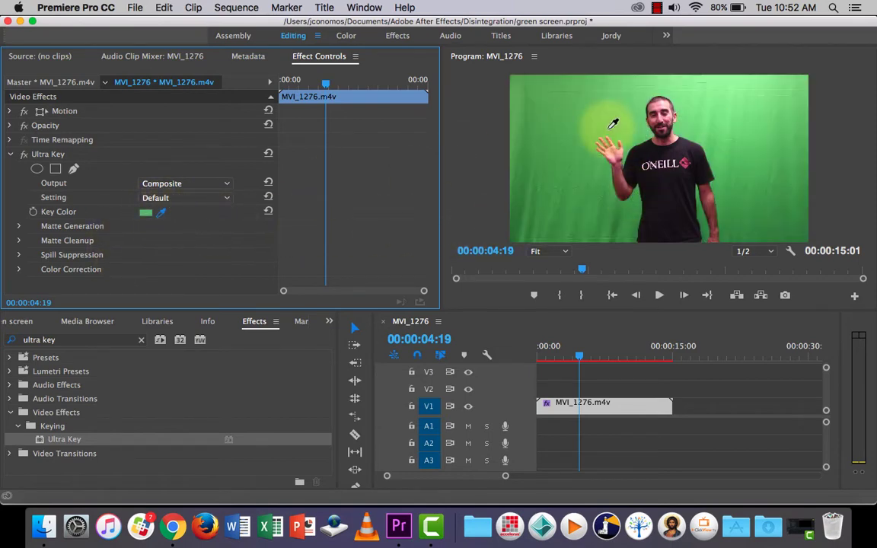
pyautogui.click(626, 112)
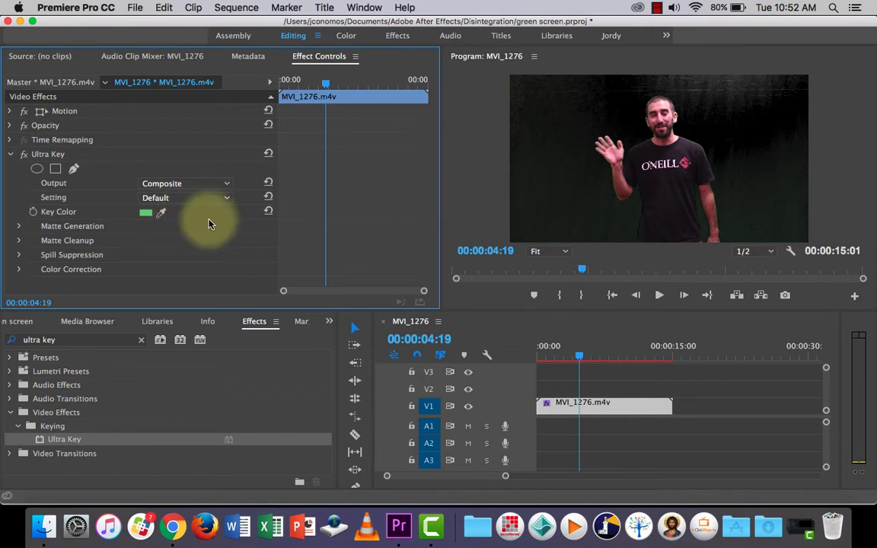
pyautogui.press('super+z')
pyautogui.moveTo(160, 213); pyautogui.dragTo(573, 164)
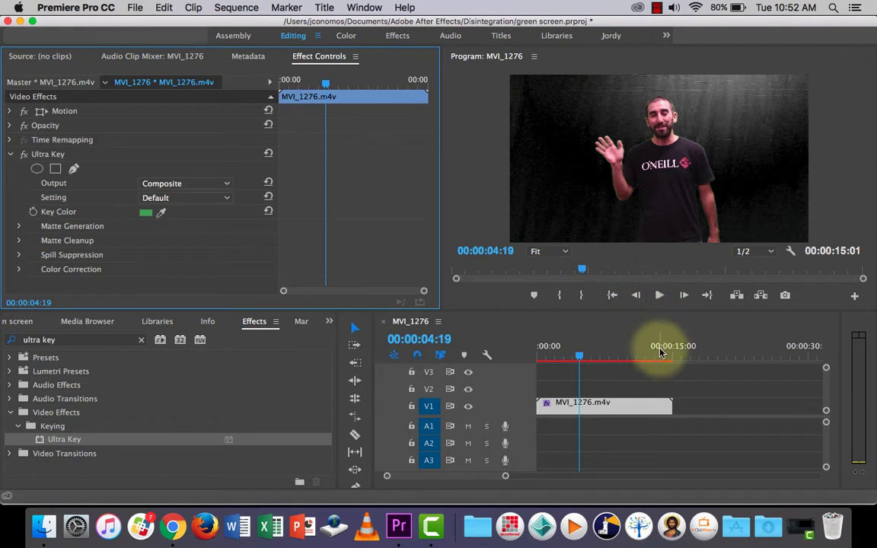
# Set Ultra Key Matte Generation to Transparency 72, Pedestal 25 and Shadow 52.
pyautogui.moveTo(645, 311); pyautogui.dragTo(641, 346)
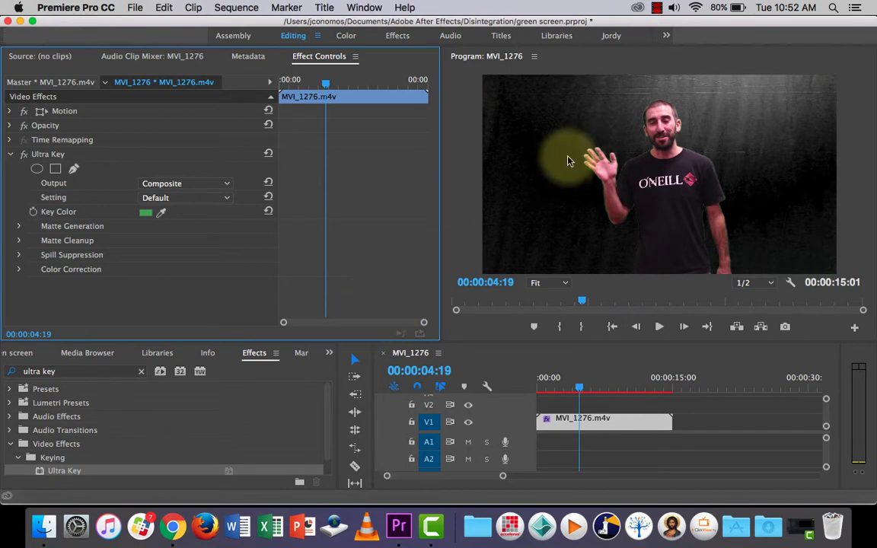
pyautogui.moveTo(581, 391)
pyautogui.mouseDown()
pyautogui.moveTo(610, 387)
pyautogui.moveTo(573, 384)
pyautogui.moveTo(598, 386)
pyautogui.mouseUp()
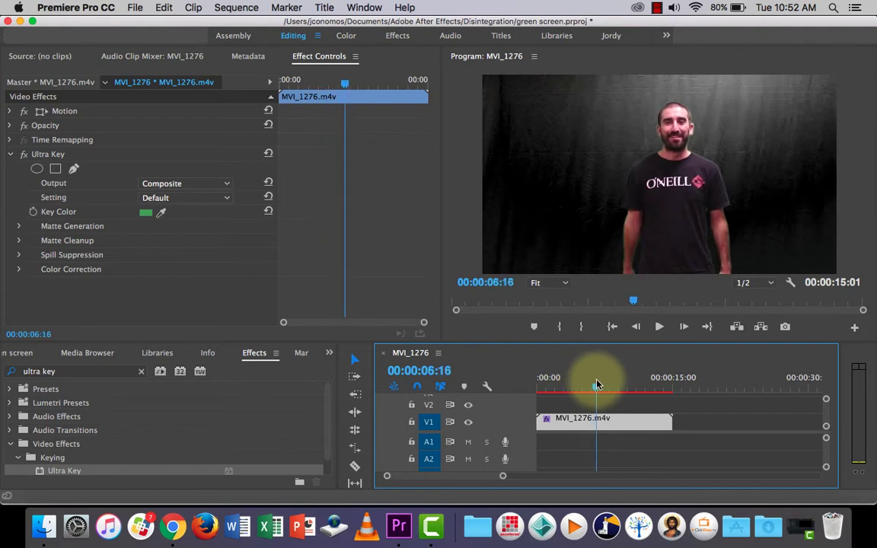
pyautogui.click(20, 227)
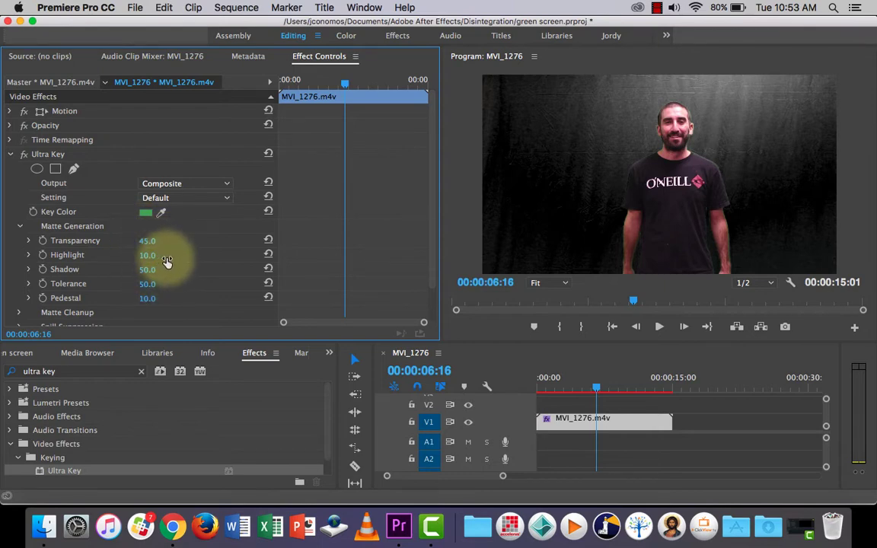
pyautogui.moveTo(154, 242); pyautogui.dragTo(172, 243)
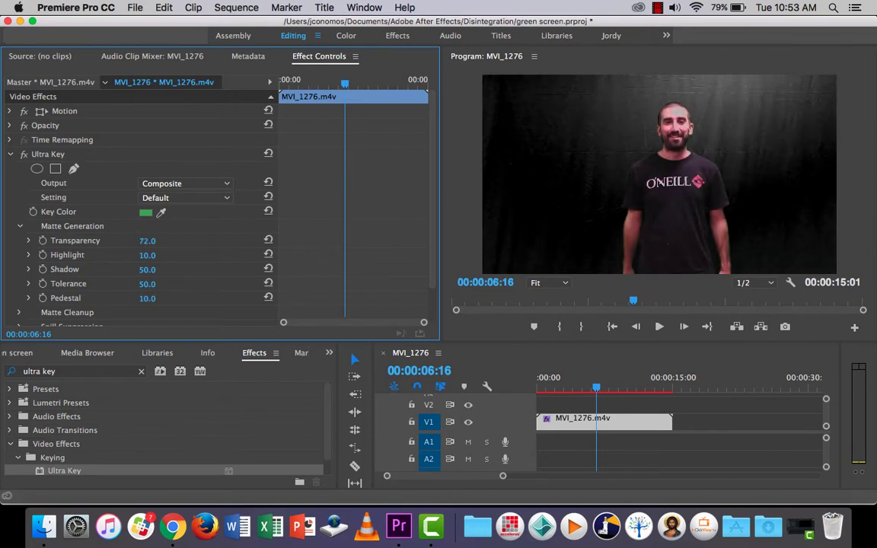
pyautogui.click(156, 241)
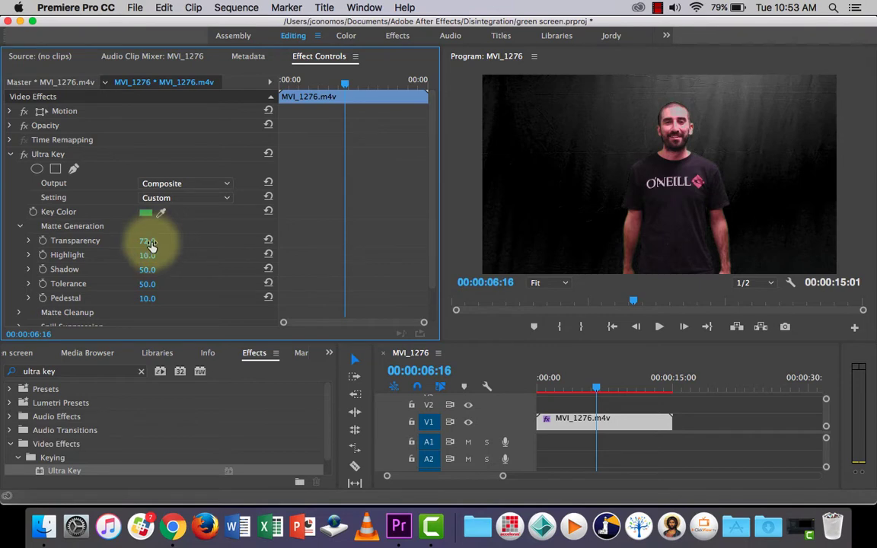
pyautogui.moveTo(147, 300); pyautogui.dragTo(166, 300)
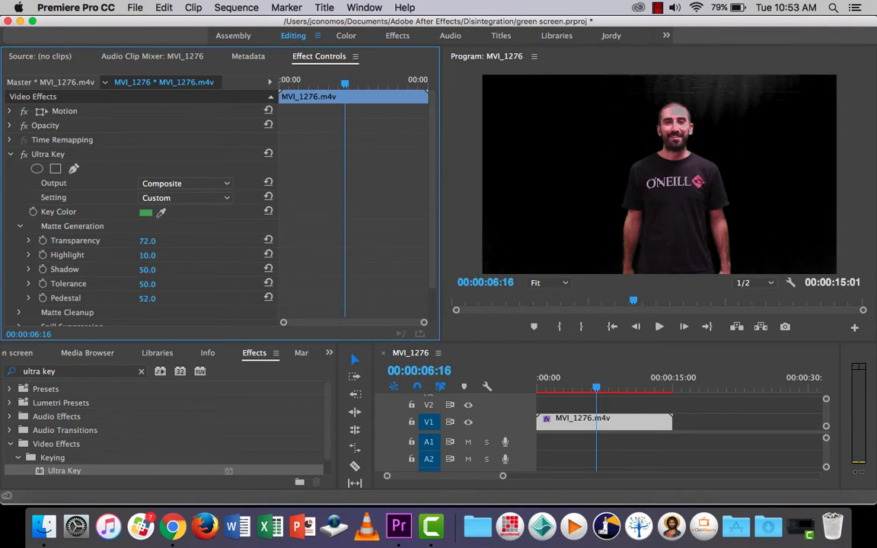
pyautogui.moveTo(147, 298); pyautogui.dragTo(142, 298)
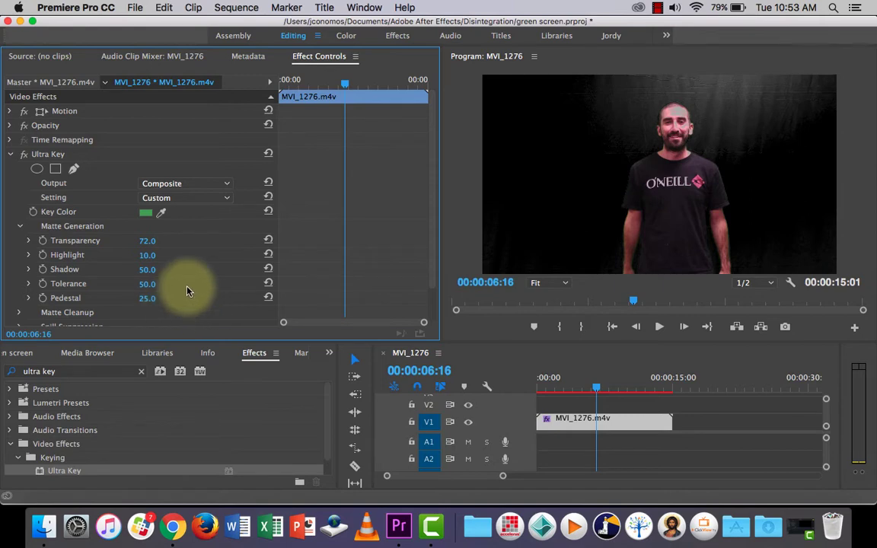
pyautogui.moveTo(152, 276)
pyautogui.mouseDown()
pyautogui.moveTo(167, 276)
pyautogui.moveTo(133, 269)
pyautogui.moveTo(165, 268)
pyautogui.mouseUp()
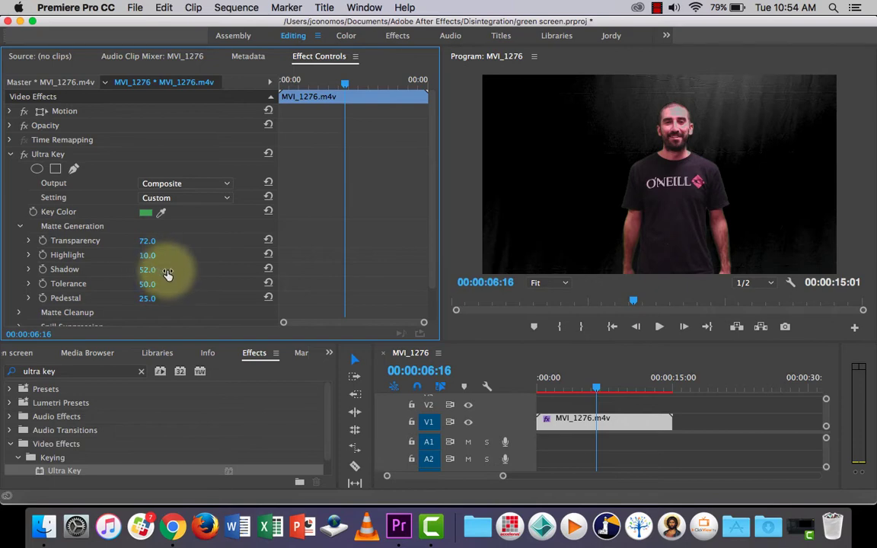
# Set Ultra Key Matte Cleanup Soften to 64 and Contrast to 100.
pyautogui.click(19, 227)
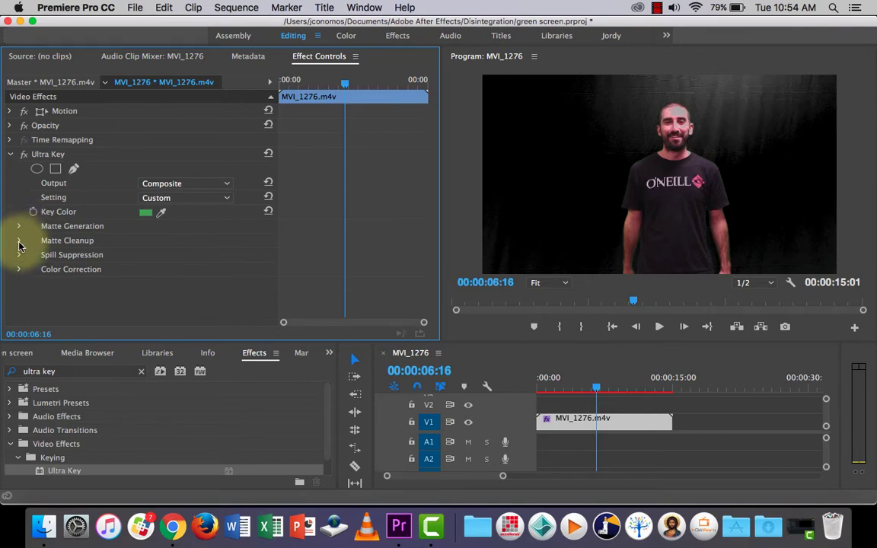
pyautogui.click(19, 240)
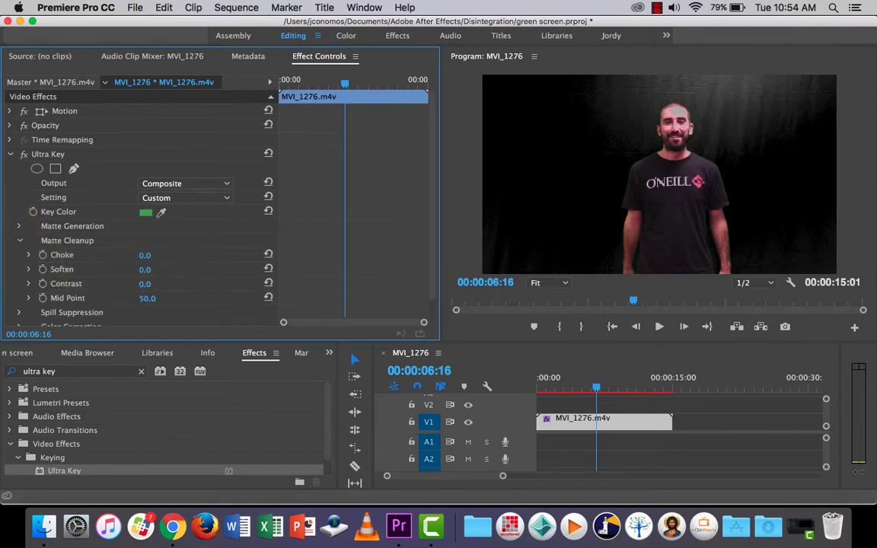
pyautogui.moveTo(145, 269); pyautogui.dragTo(179, 284)
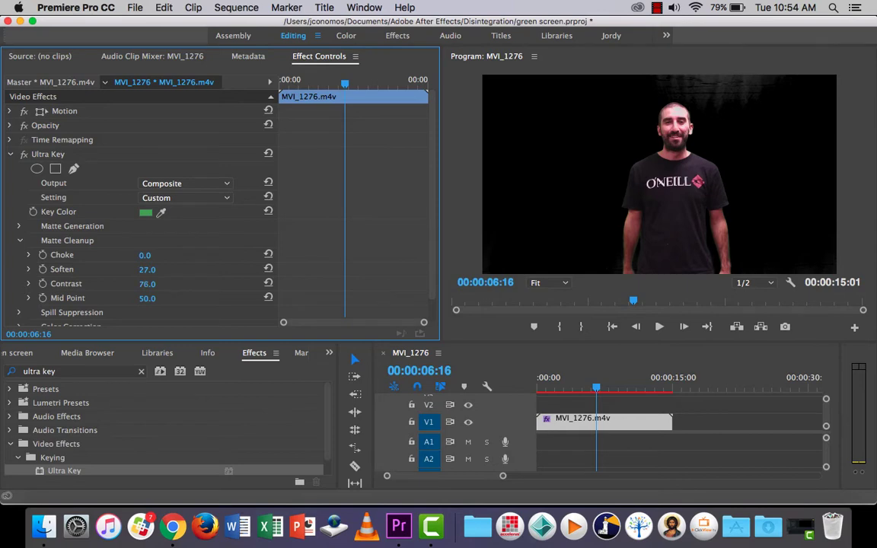
pyautogui.moveTo(179, 283); pyautogui.dragTo(163, 283)
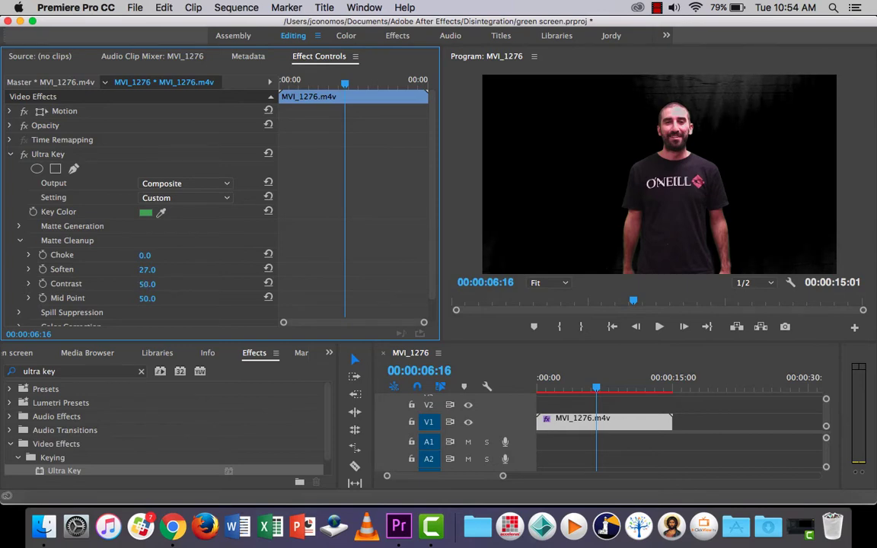
pyautogui.moveTo(147, 284); pyautogui.dragTo(177, 284)
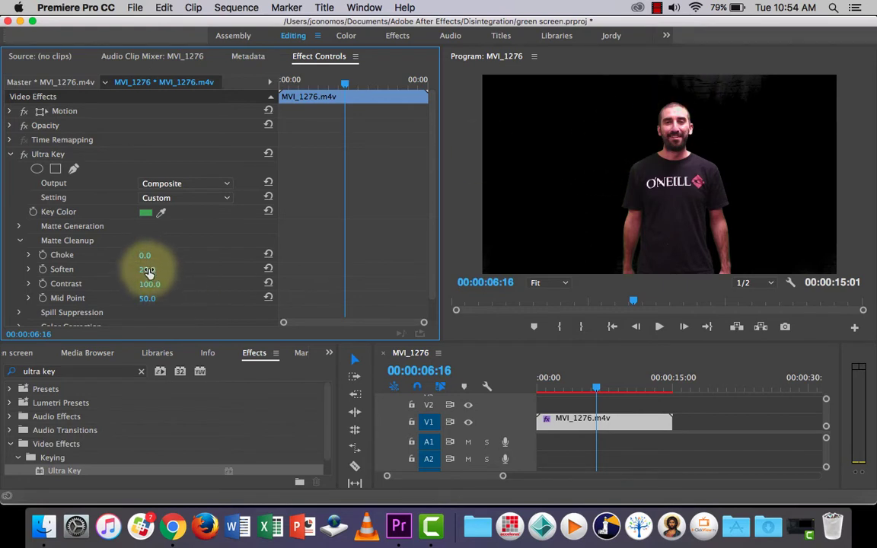
pyautogui.moveTo(148, 272); pyautogui.dragTo(152, 271)
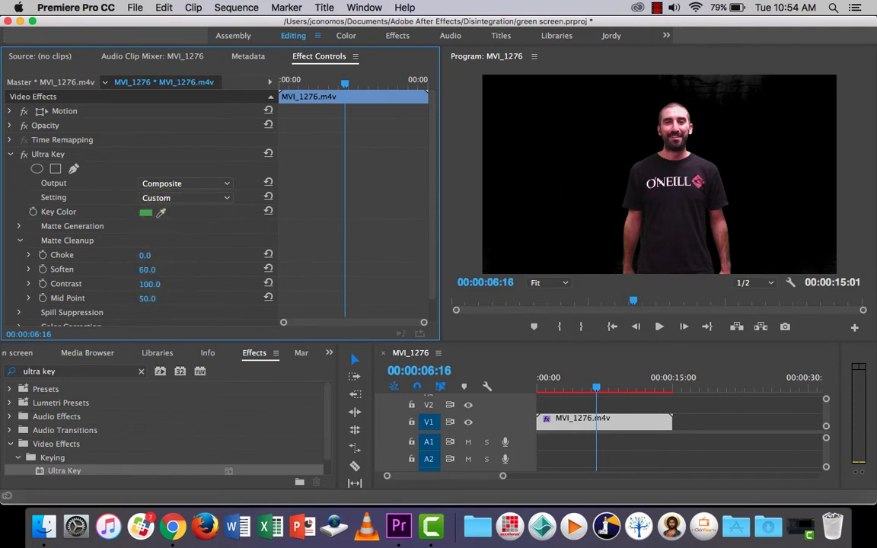
pyautogui.moveTo(155, 271); pyautogui.dragTo(152, 280)
pyautogui.press('Return')
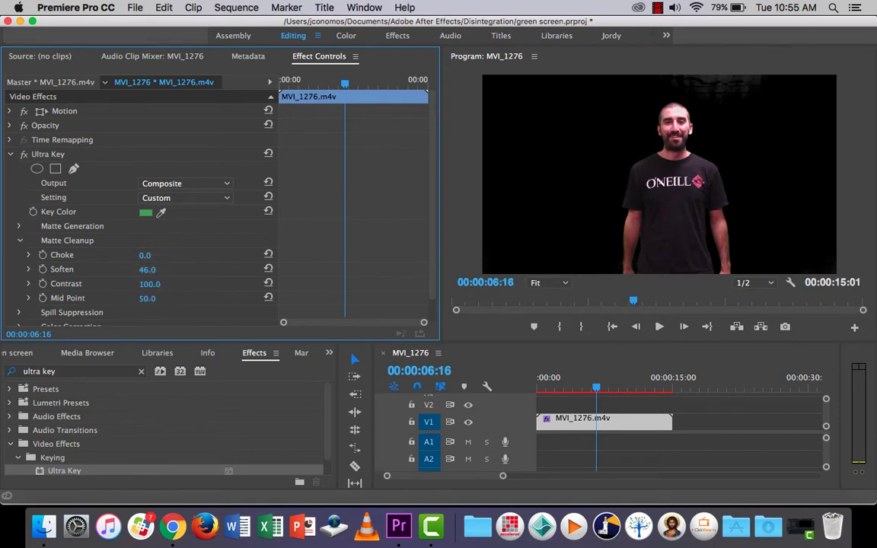
pyautogui.moveTo(147, 283)
pyautogui.mouseDown()
pyautogui.moveTo(130, 283)
pyautogui.moveTo(138, 283)
pyautogui.mouseUp()
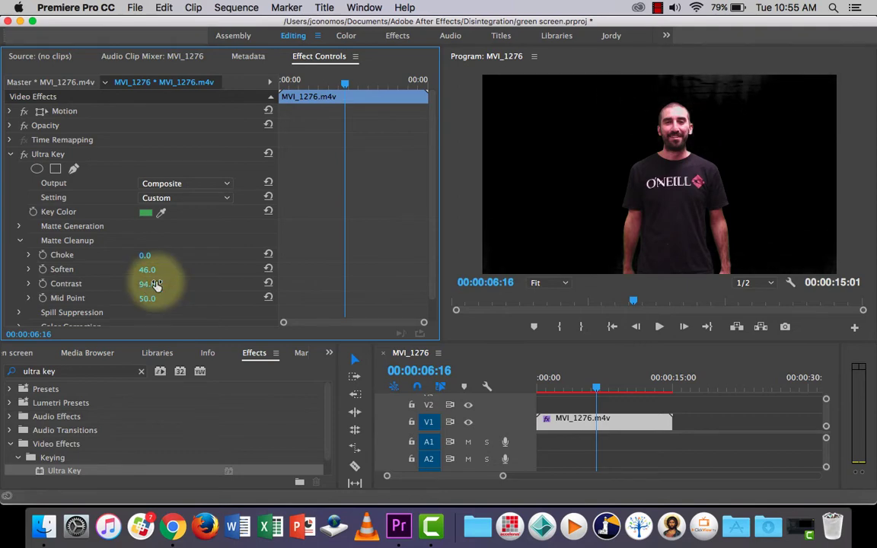
# Enter a Matte Cleanup Mid Point of 100, then scrub it down to 61.
pyautogui.click(147, 298)
pyautogui.write('100')
pyautogui.press('Return')
pyautogui.moveTo(149, 297)
pyautogui.mouseDown()
pyautogui.moveTo(130, 297)
pyautogui.moveTo(175, 298)
pyautogui.moveTo(133, 299)
pyautogui.moveTo(150, 298)
pyautogui.mouseUp()
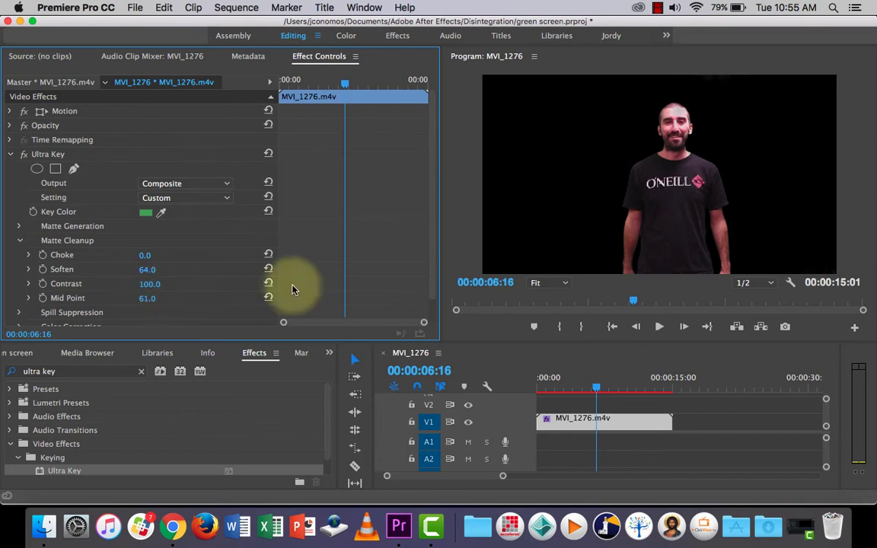
# Review the keyed edges by stepping back and forward frame by frame.
pyautogui.click(20, 241)
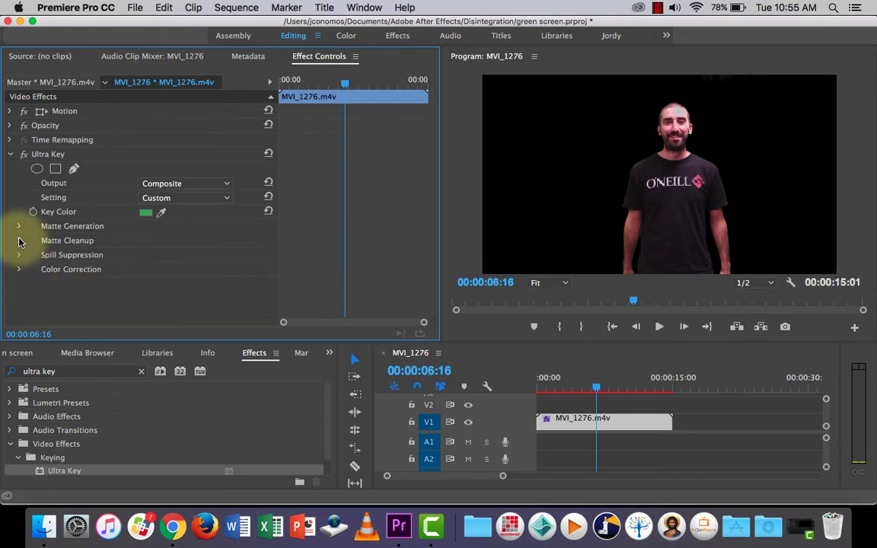
pyautogui.moveTo(599, 387)
pyautogui.mouseDown()
pyautogui.moveTo(566, 388)
pyautogui.moveTo(592, 390)
pyautogui.mouseUp()
pyautogui.click(636, 326)
pyautogui.click(684, 327)
pyautogui.click(684, 327)
pyautogui.click(636, 327)
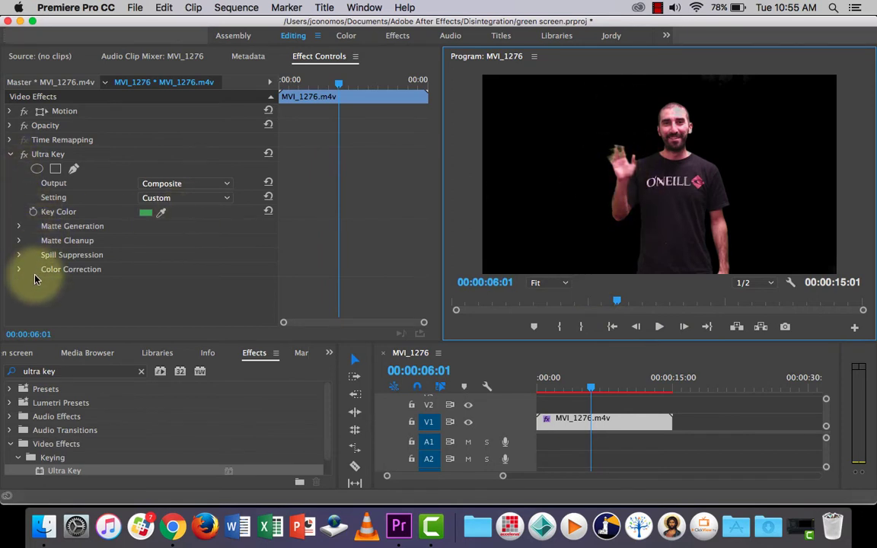
# Raise the Ultra Key Spill Suppression Range to 71.
pyautogui.click(20, 256)
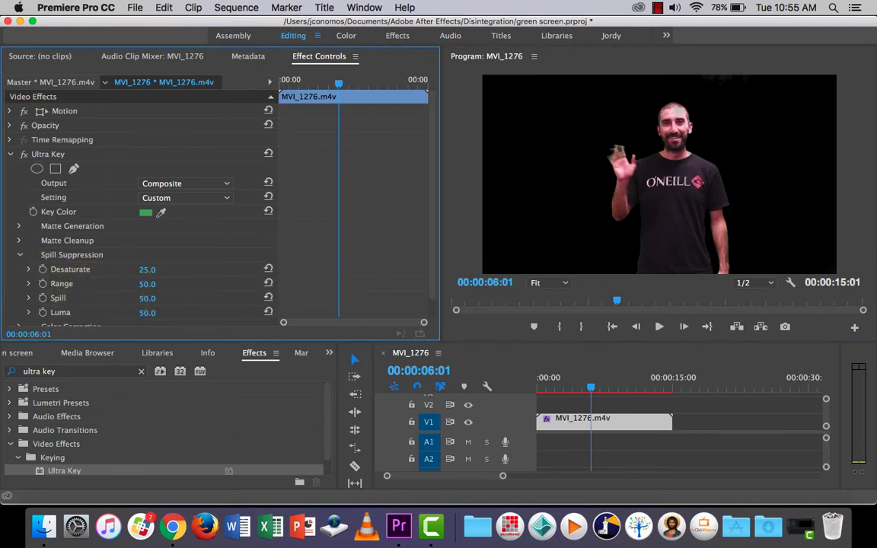
pyautogui.moveTo(147, 284); pyautogui.dragTo(156, 285)
pyautogui.moveTo(147, 284); pyautogui.dragTo(145, 285)
pyautogui.moveTo(147, 284); pyautogui.dragTo(157, 288)
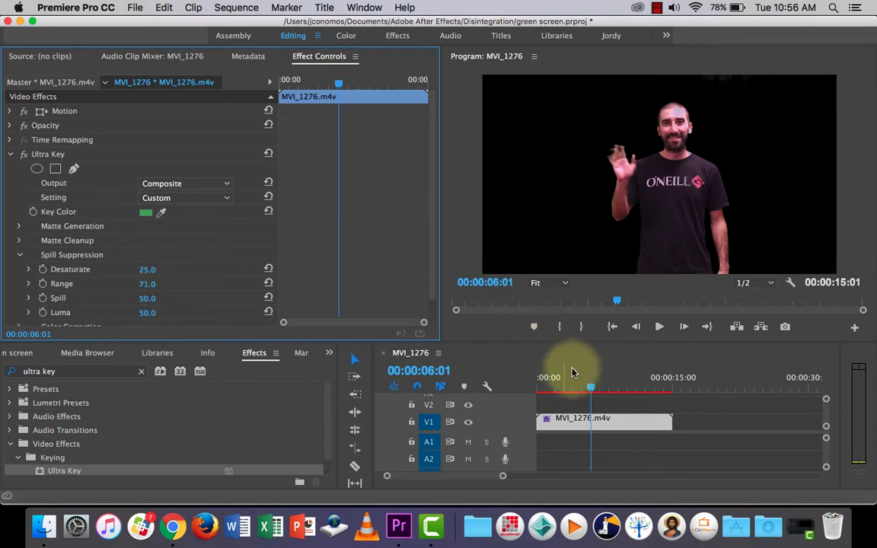
pyautogui.moveTo(593, 392); pyautogui.dragTo(539, 387)
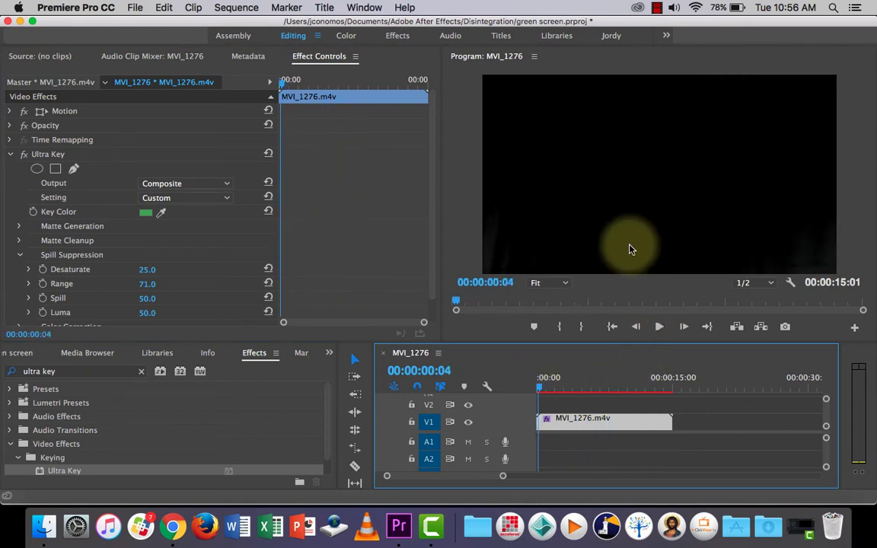
pyautogui.click(641, 273)
pyautogui.press('`')
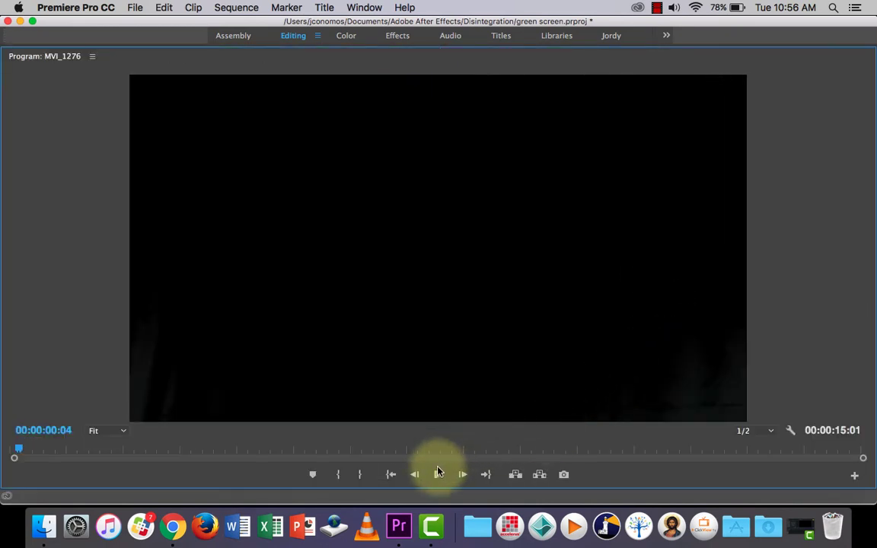
pyautogui.click(441, 476)
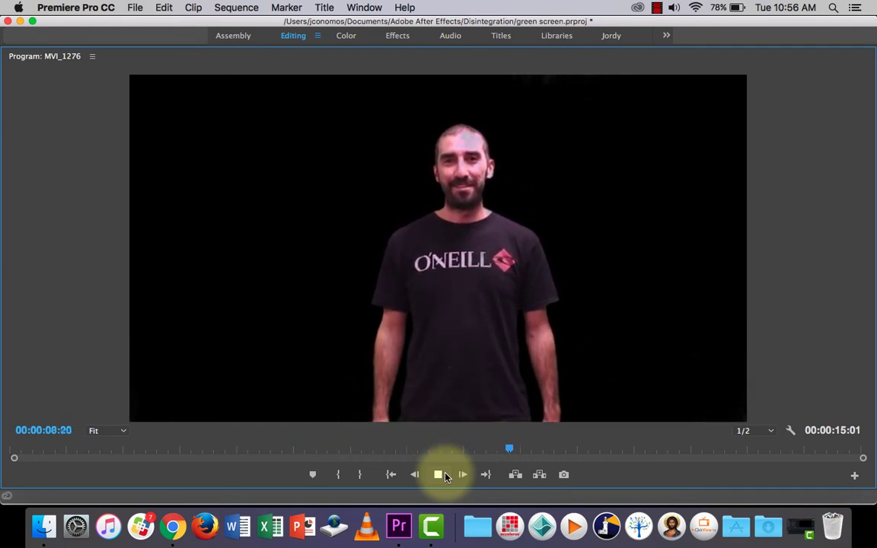
pyautogui.click(445, 476)
pyautogui.press('`')
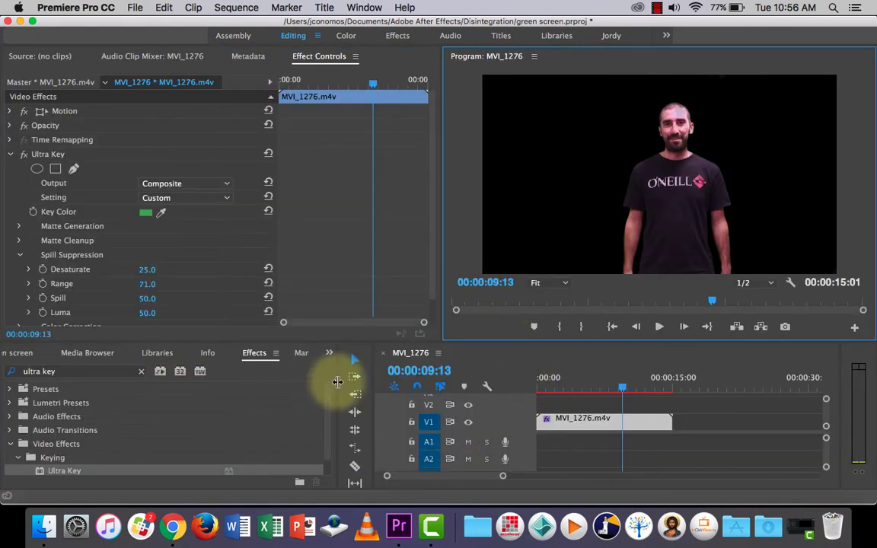
# Import Jail.jpg from the Disintegration folder into the project.
pyautogui.click(13, 354)
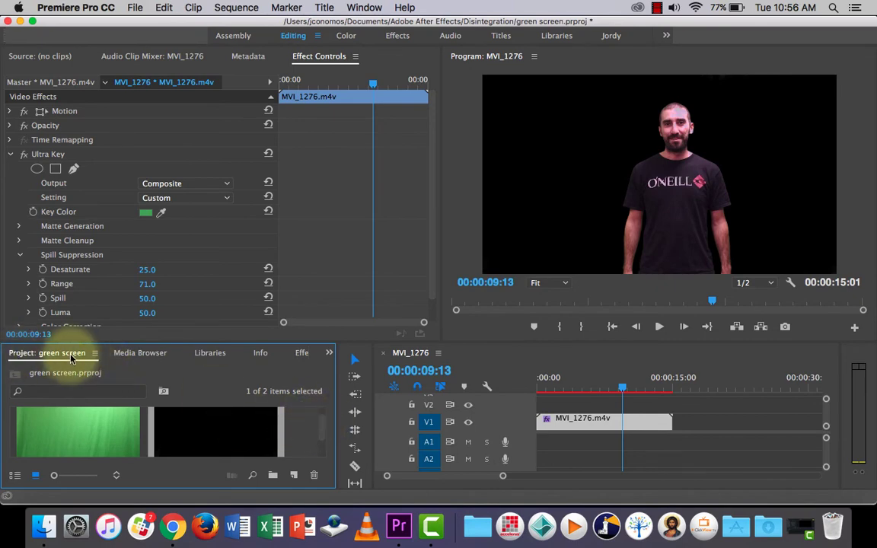
pyautogui.click(134, 7)
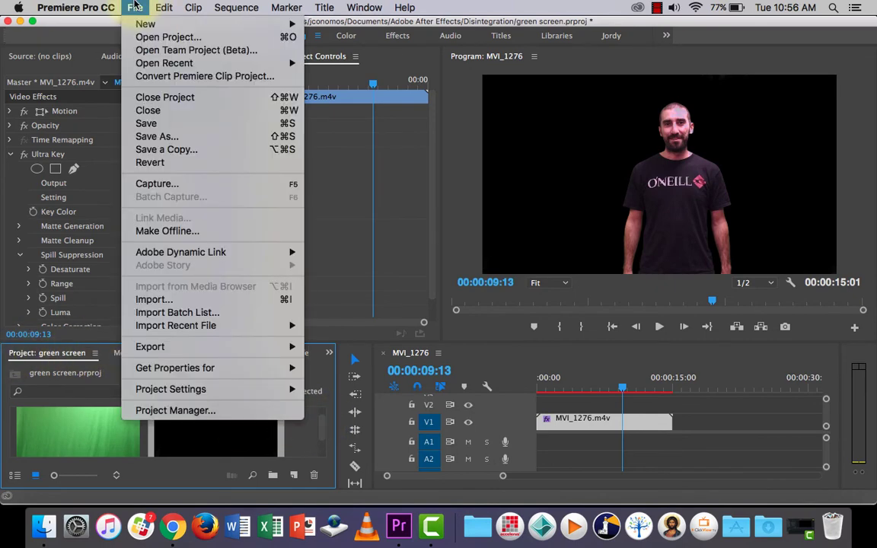
pyautogui.click(206, 301)
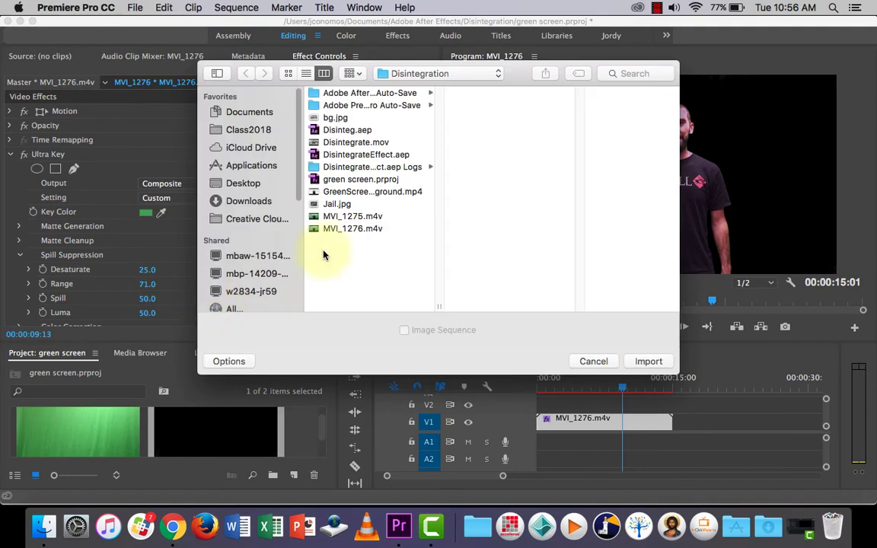
pyautogui.click(339, 203)
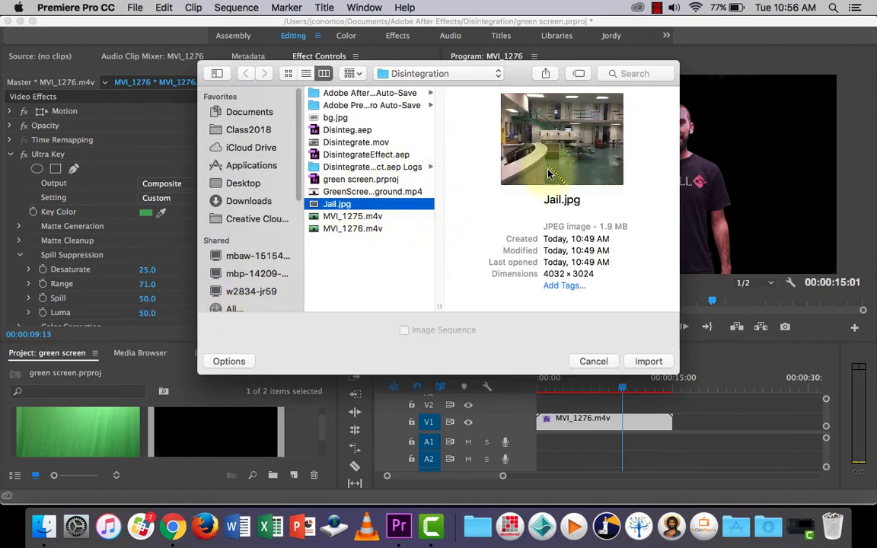
pyautogui.click(649, 361)
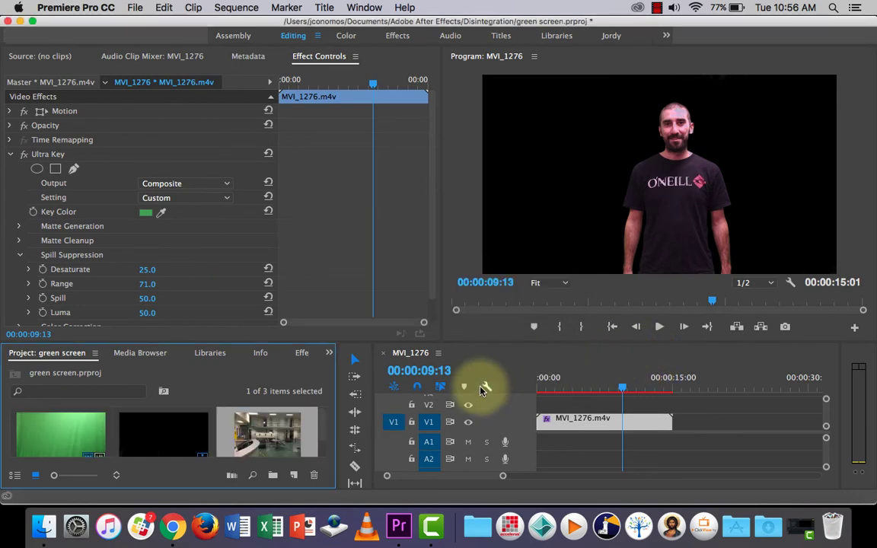
pyautogui.click(172, 524)
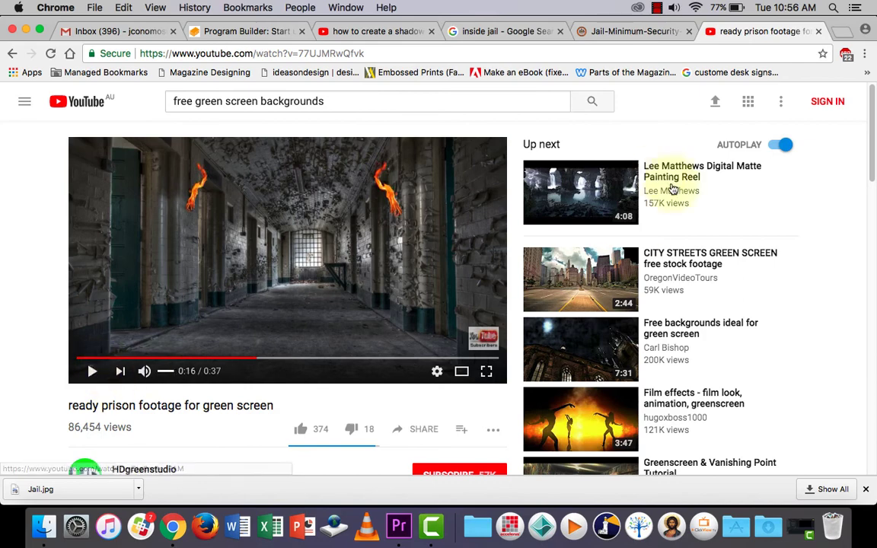
pyautogui.click(395, 521)
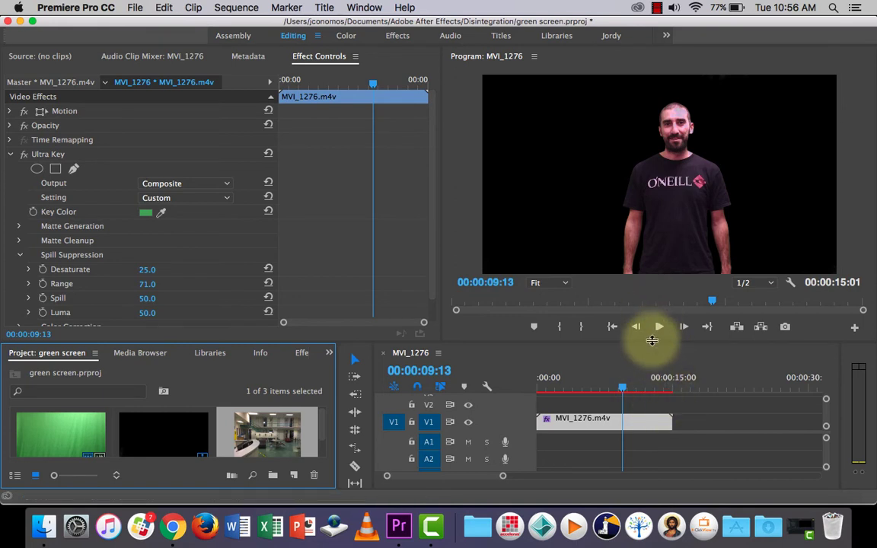
# Enlarge the timeline and move the MVI_1276.m4v clip up to track V2.
pyautogui.click(646, 343)
pyautogui.moveTo(645, 342); pyautogui.dragTo(646, 304)
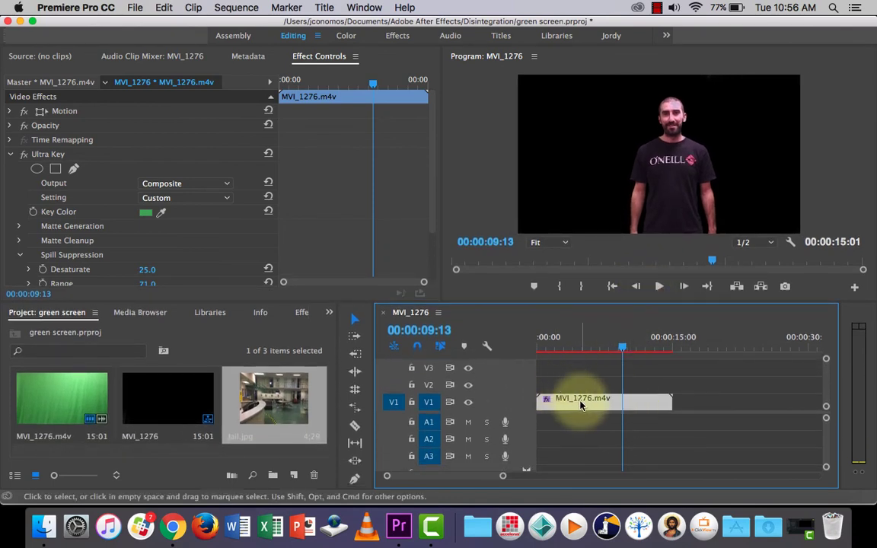
pyautogui.moveTo(581, 404); pyautogui.dragTo(582, 387)
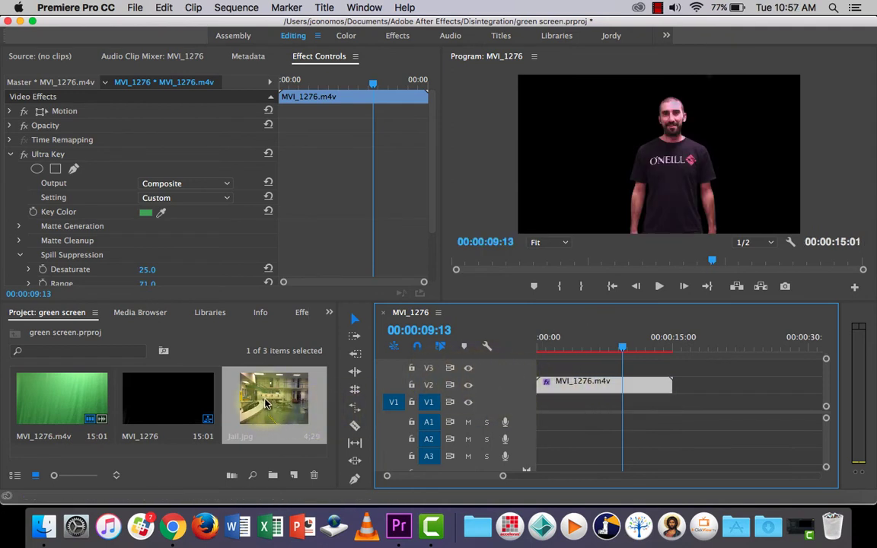
# Place Jail.jpg on V1 and extend it to end at 15:01.
pyautogui.moveTo(267, 404); pyautogui.dragTo(547, 407)
pyautogui.moveTo(623, 348); pyautogui.dragTo(569, 348)
pyautogui.click(562, 402)
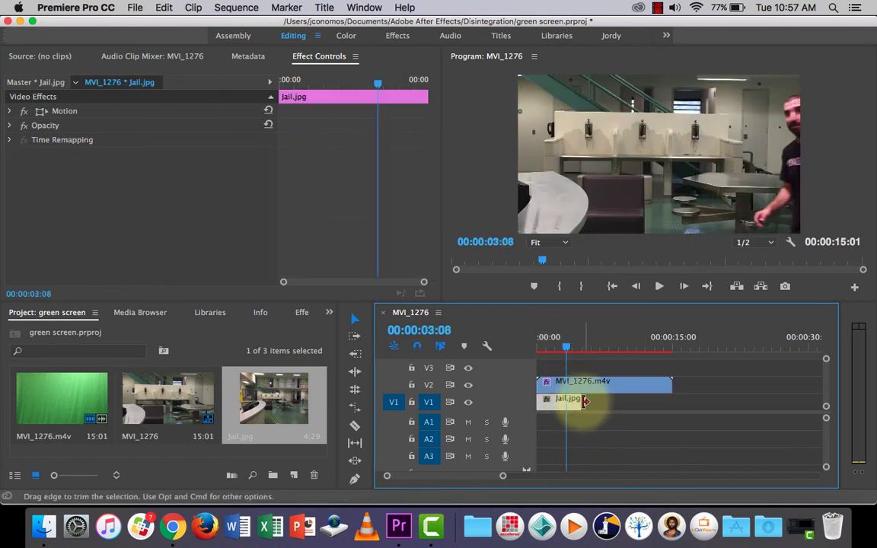
pyautogui.moveTo(579, 401); pyautogui.dragTo(671, 405)
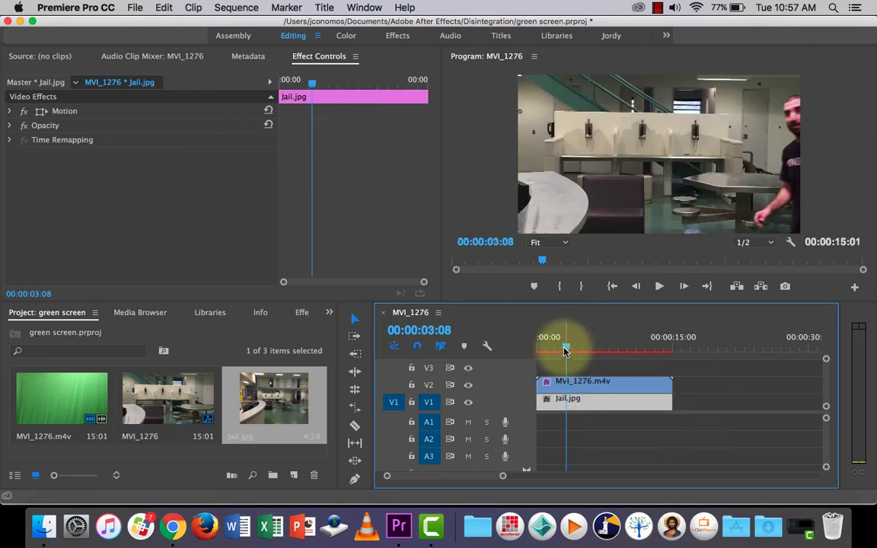
pyautogui.moveTo(566, 348); pyautogui.dragTo(537, 349)
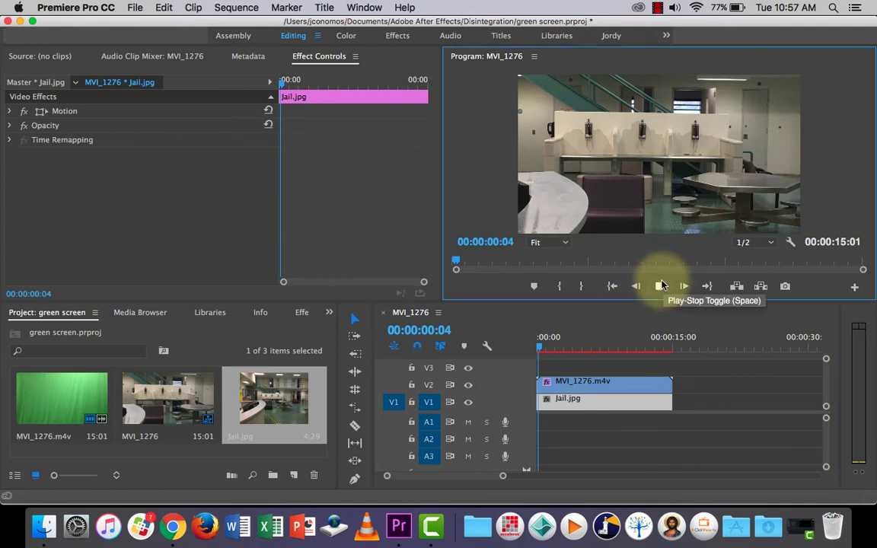
pyautogui.click(659, 287)
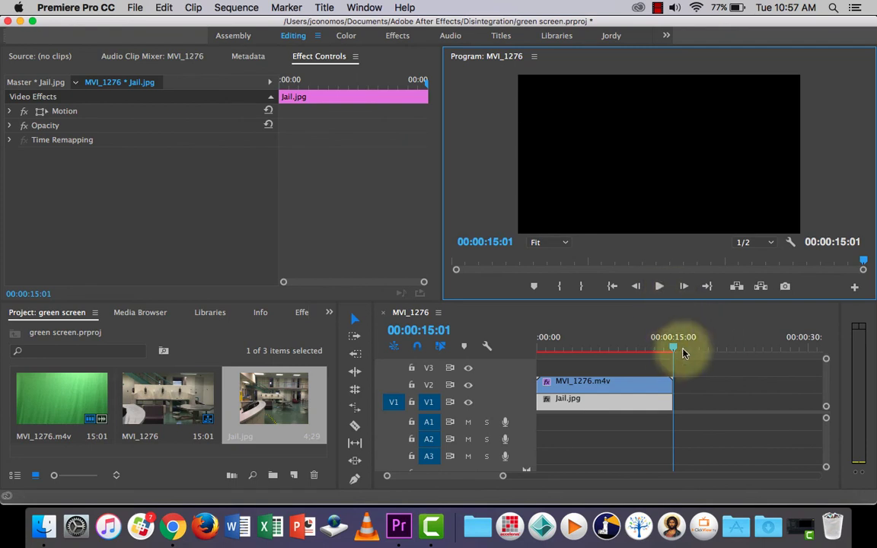
pyautogui.moveTo(673, 350); pyautogui.dragTo(615, 351)
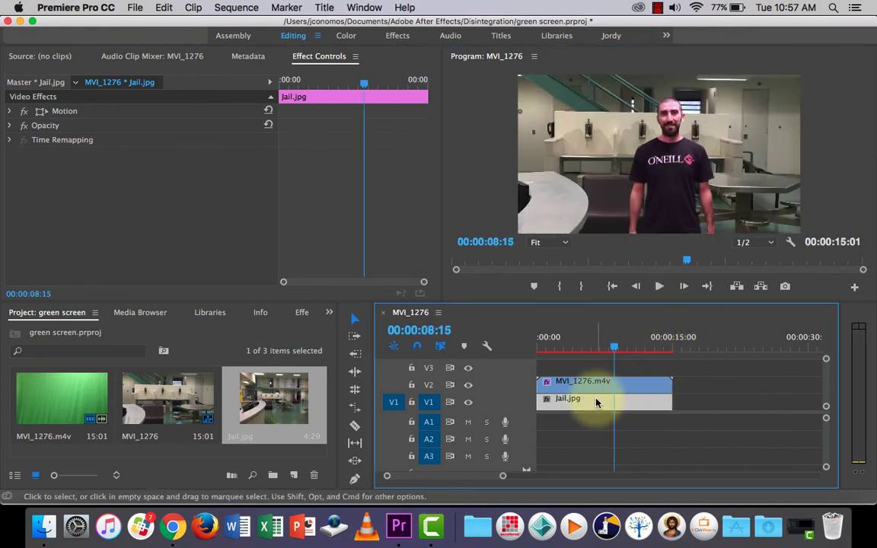
pyautogui.click(722, 402)
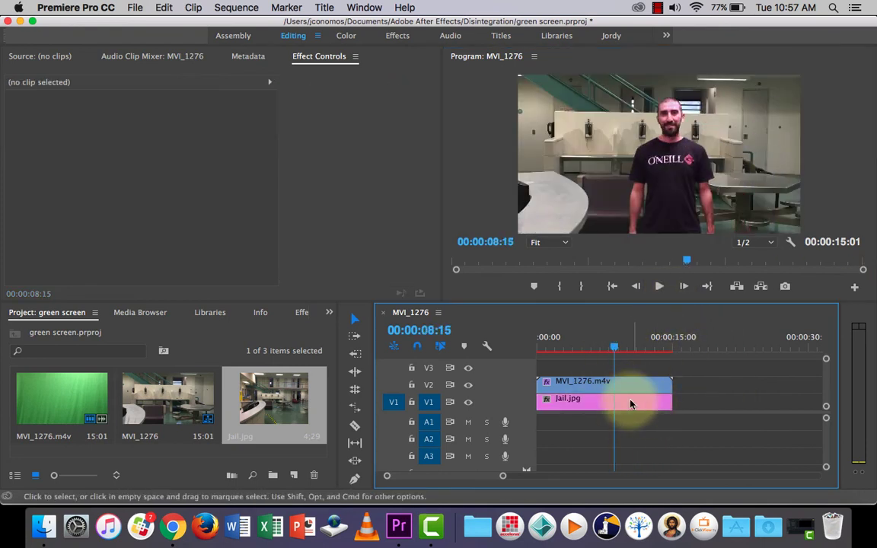
pyautogui.click(629, 405)
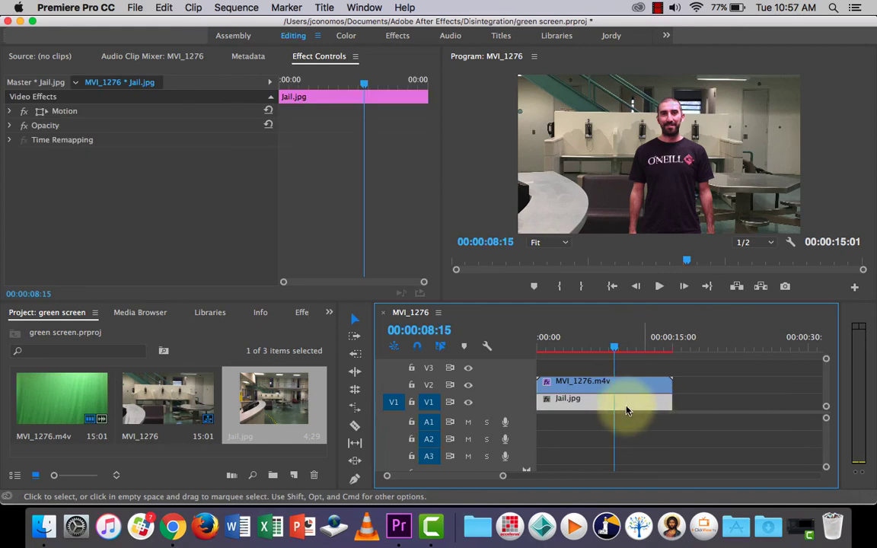
# Expand Motion for Jail.jpg and scrub its Scale down to 53.
pyautogui.click(9, 114)
pyautogui.click(9, 112)
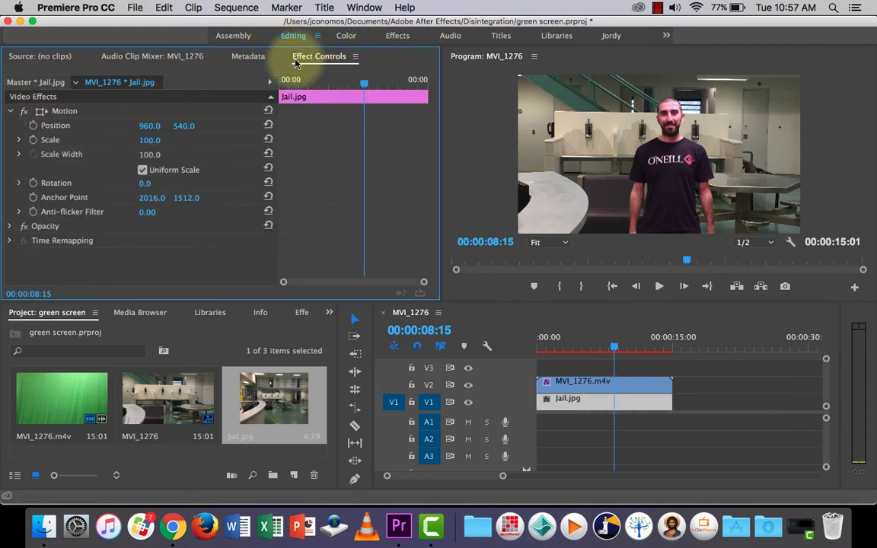
pyautogui.moveTo(149, 140)
pyautogui.mouseDown()
pyautogui.moveTo(106, 141)
pyautogui.moveTo(141, 130)
pyautogui.mouseUp()
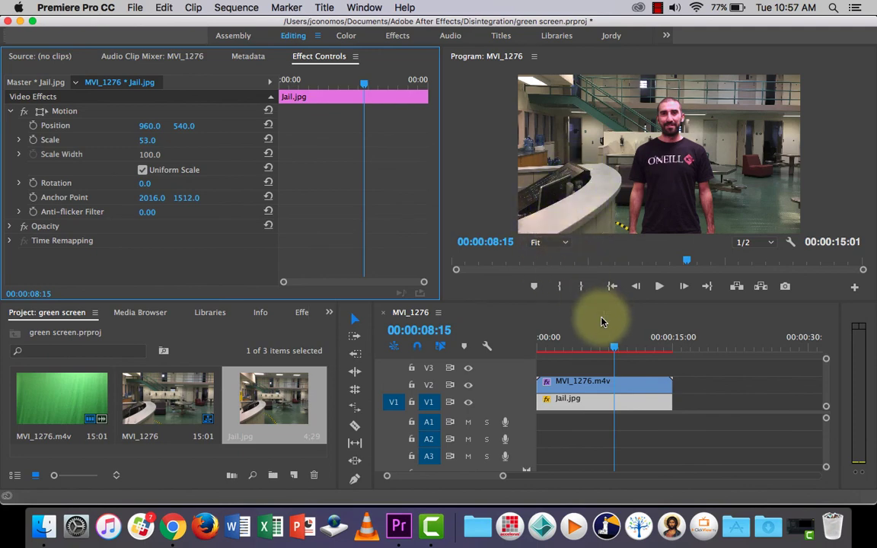
pyautogui.click(582, 389)
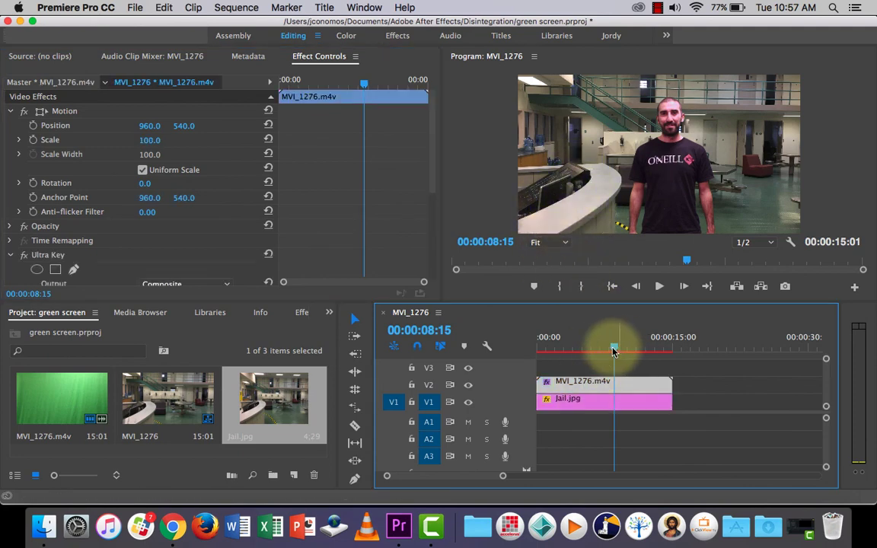
pyautogui.click(9, 112)
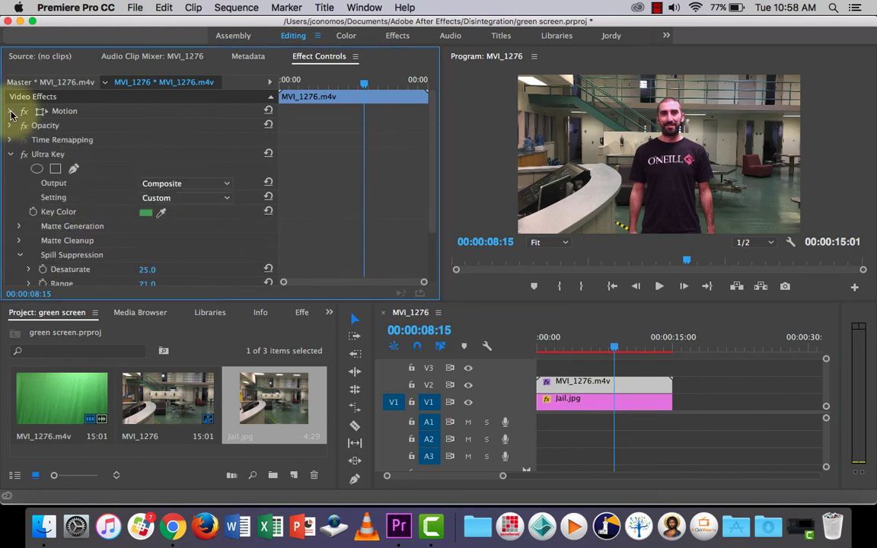
pyautogui.click(10, 155)
pyautogui.click(10, 155)
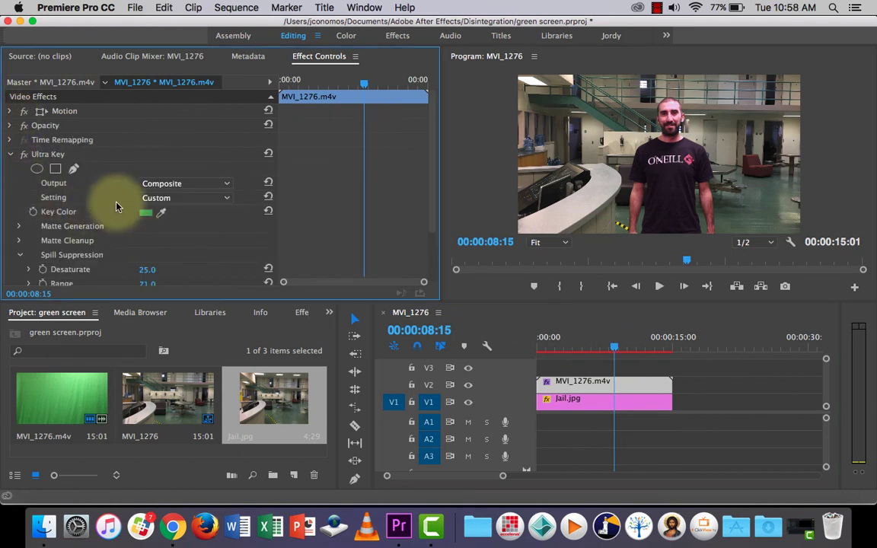
pyautogui.scroll(-2, 34, 222)
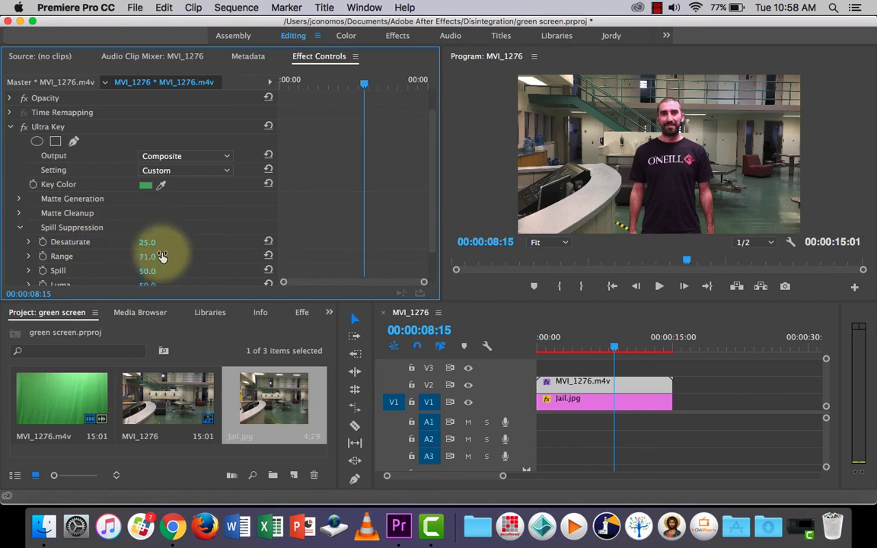
pyautogui.moveTo(616, 347); pyautogui.dragTo(548, 345)
pyautogui.click(659, 287)
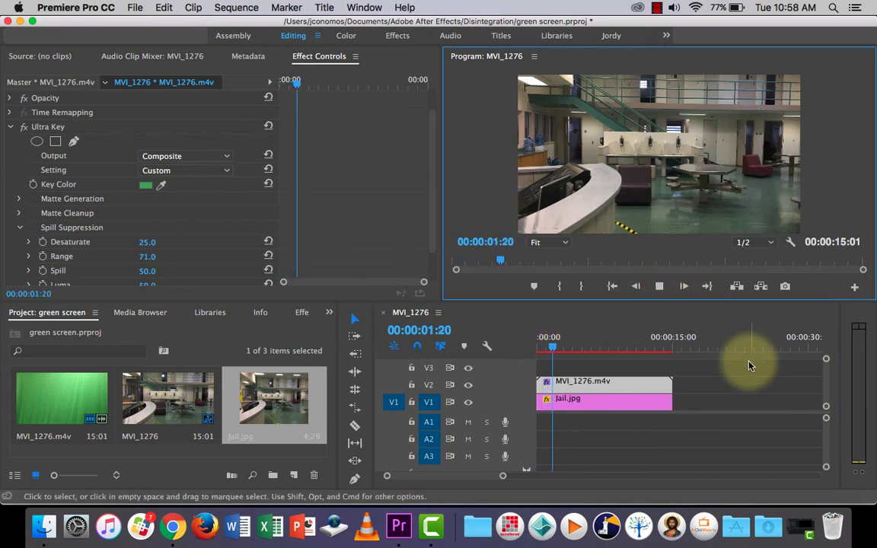